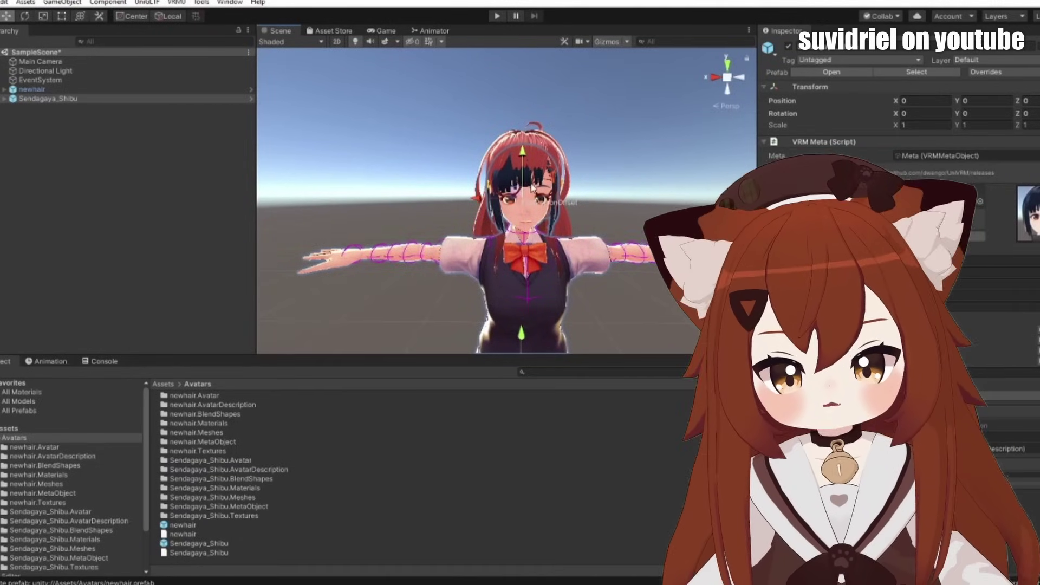
# - Hide the original hair of Sendagaya_Shibu through its hair materials Hair_00_HAIR_01, Hair_00_HAIR_02 and HairBack_00_HAIR
pyautogui.doubleClick(231, 490)
pyautogui.click(214, 478)
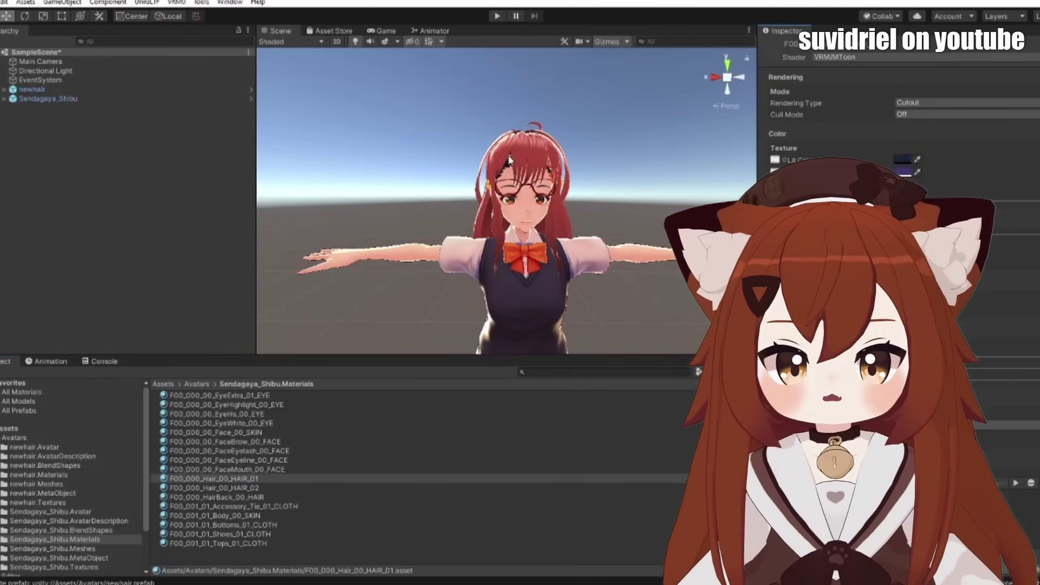
pyautogui.press('Down')
pyautogui.press('Down')
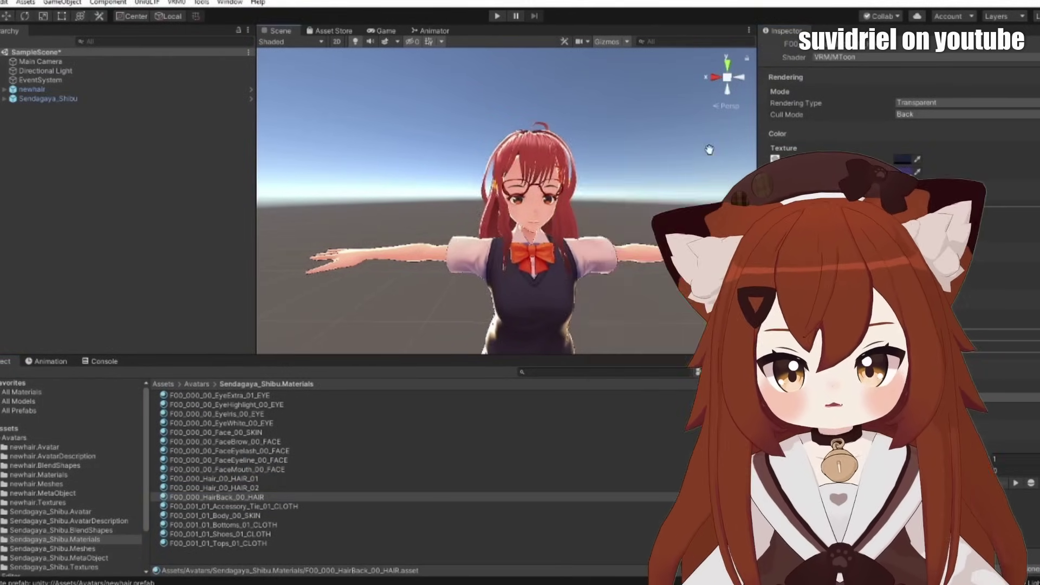
# - Scale the newhair model to 0.95 and raise it to about Y 0.036 so its hair fits the Sendagaya_Shibu head
pyautogui.scroll(3, 641, 119)
pyautogui.click(31, 89)
pyautogui.press('r')
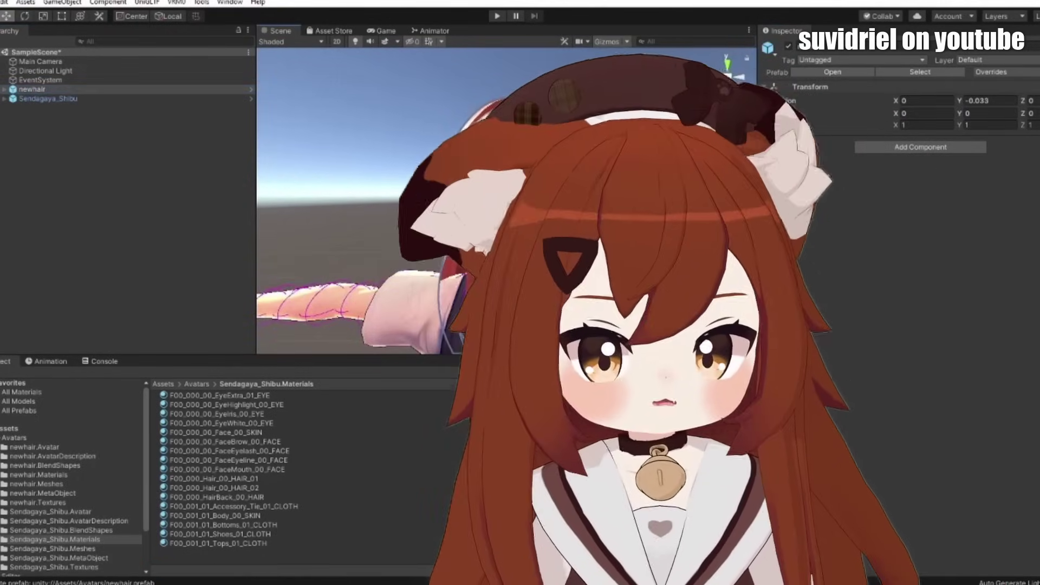
pyautogui.scroll(-5, 605, 161)
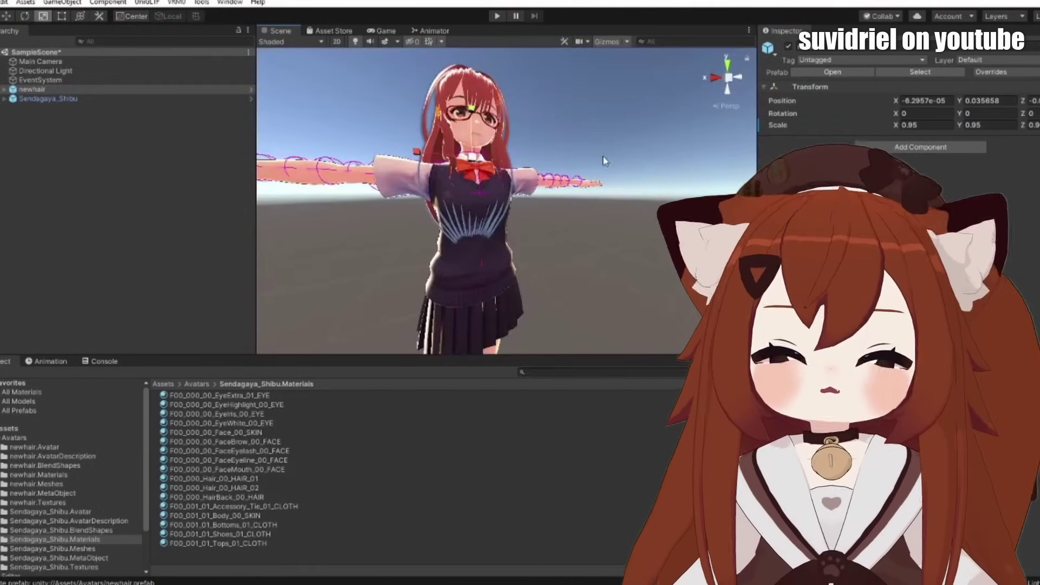
# - Expand the Sendagaya_Shibu skeleton and make newhair a child of the J_Bip_C_Head bone
pyautogui.click(31, 89)
pyautogui.click(5, 99)
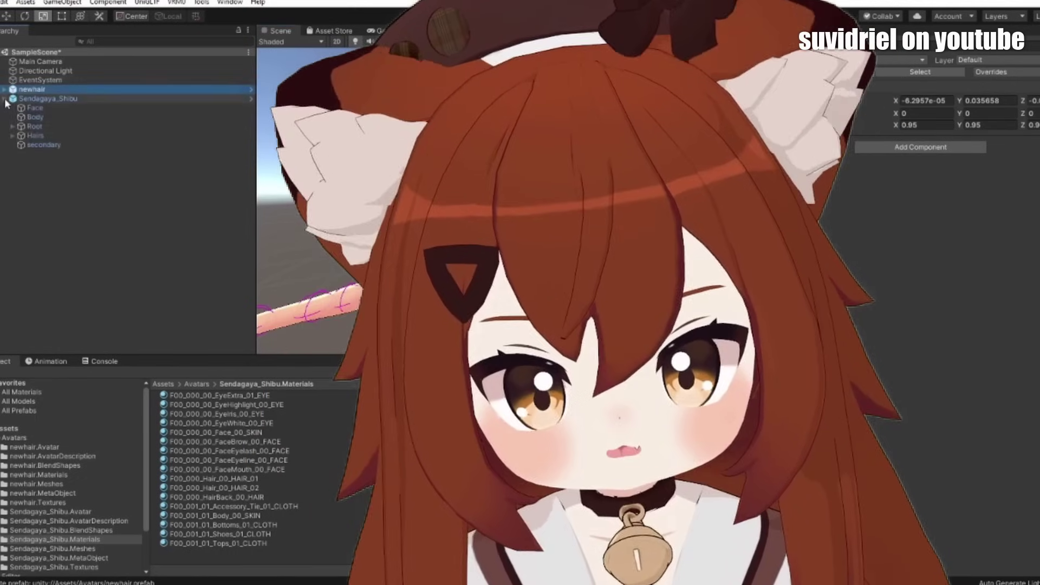
pyautogui.click(13, 126)
pyautogui.keyDown('alt'); pyautogui.click(20, 136); pyautogui.keyUp('alt')
pyautogui.moveTo(32, 89); pyautogui.dragTo(97, 200)
pyautogui.scroll(-3, 501, 183)
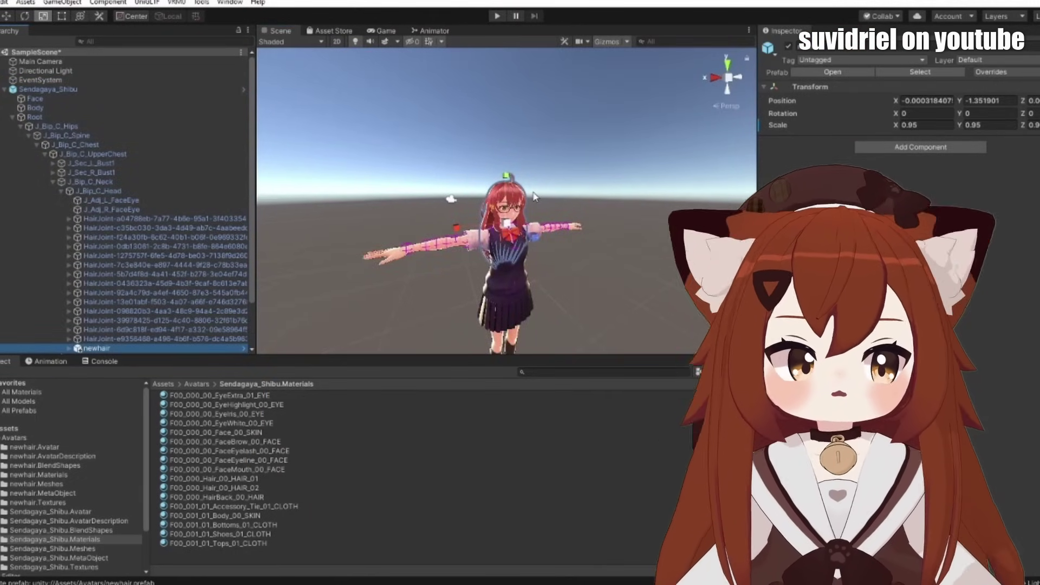
pyautogui.scroll(-2, 216, 177)
pyautogui.click(69, 311)
pyautogui.click(112, 306)
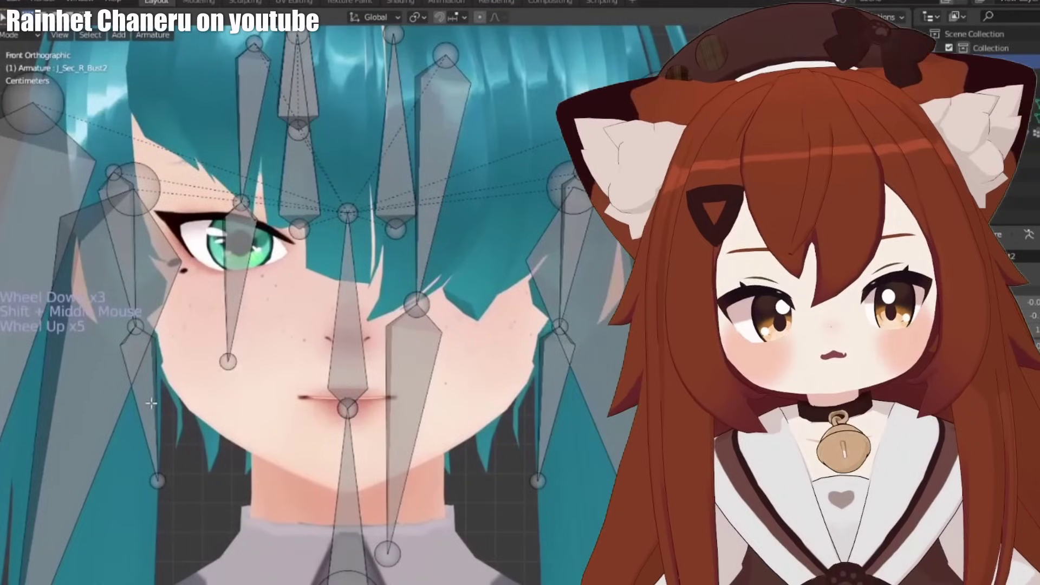
# - Switch to Blender and examine the lower bone of the hair strand beside the teal-haired model's face
pyautogui.rightClick(150, 402)
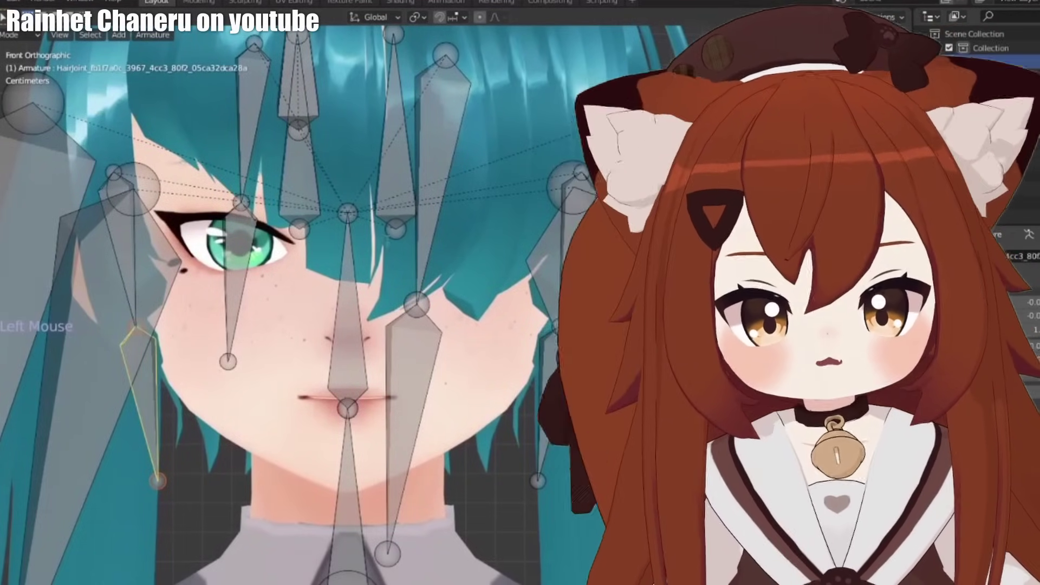
pyautogui.scroll(-3, 525, 101)
pyautogui.scroll(2, 450, 176)
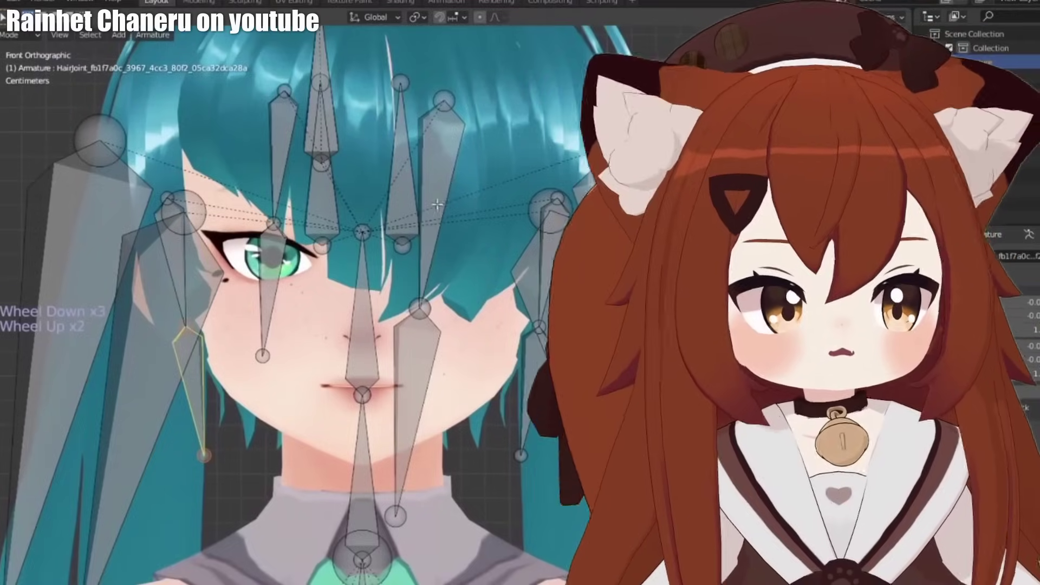
# - Select the toe end bones J_Bip_R_ToeBase_End and J_Bip_L_ToeBase_End in the armature and delete them
pyautogui.scroll(-11, 437, 205)
pyautogui.rightClick(233, 360)
pyautogui.moveTo(232, 360); pyautogui.dragTo(408, 458, button='middle')
pyautogui.scroll(2, 301, 148)
pyautogui.scroll(4, 405, 577)
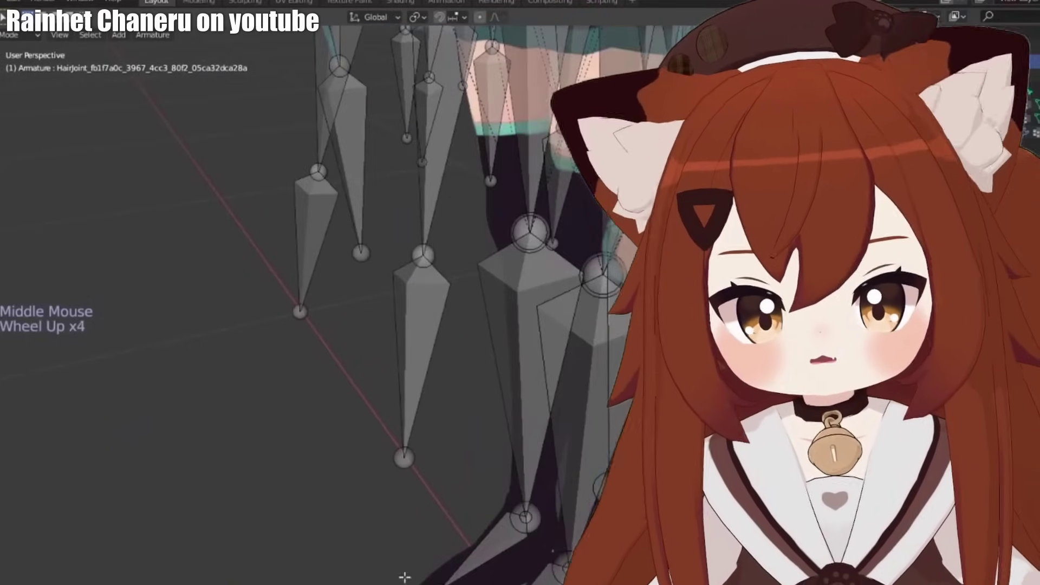
pyautogui.scroll(-2, 427, 542)
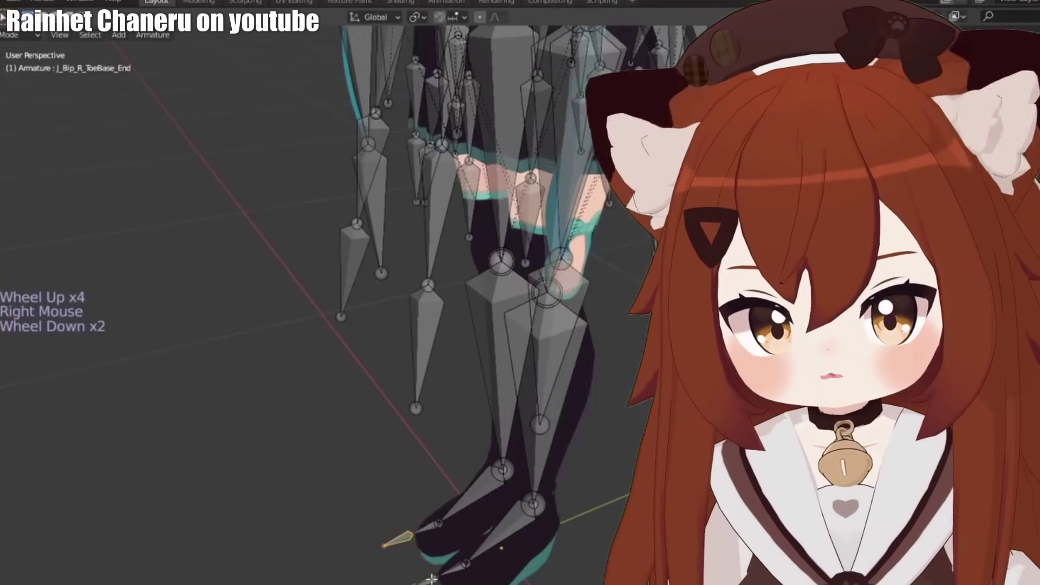
pyautogui.press('c')
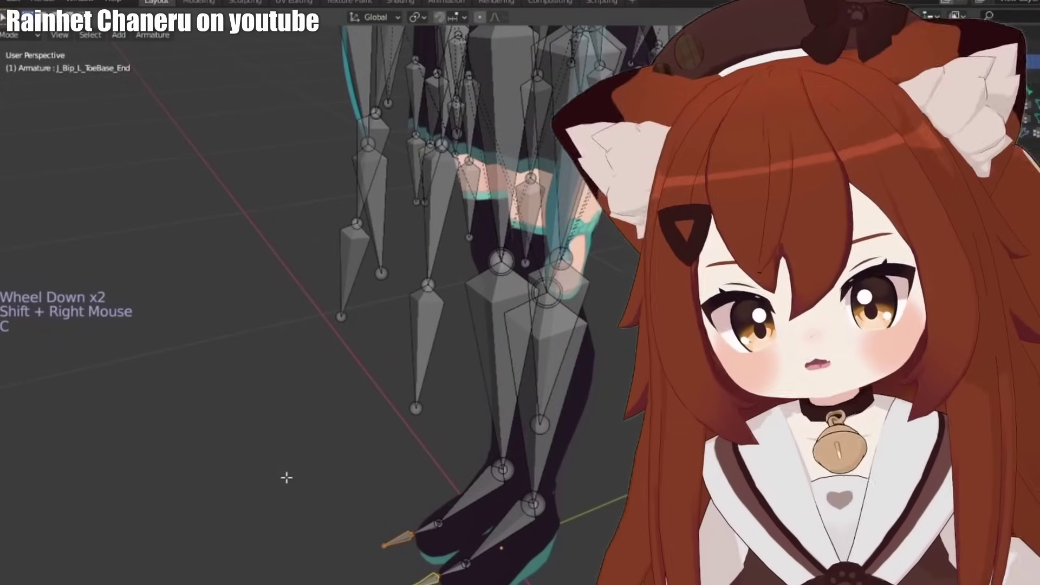
pyautogui.press('x')
pyautogui.click(286, 478)
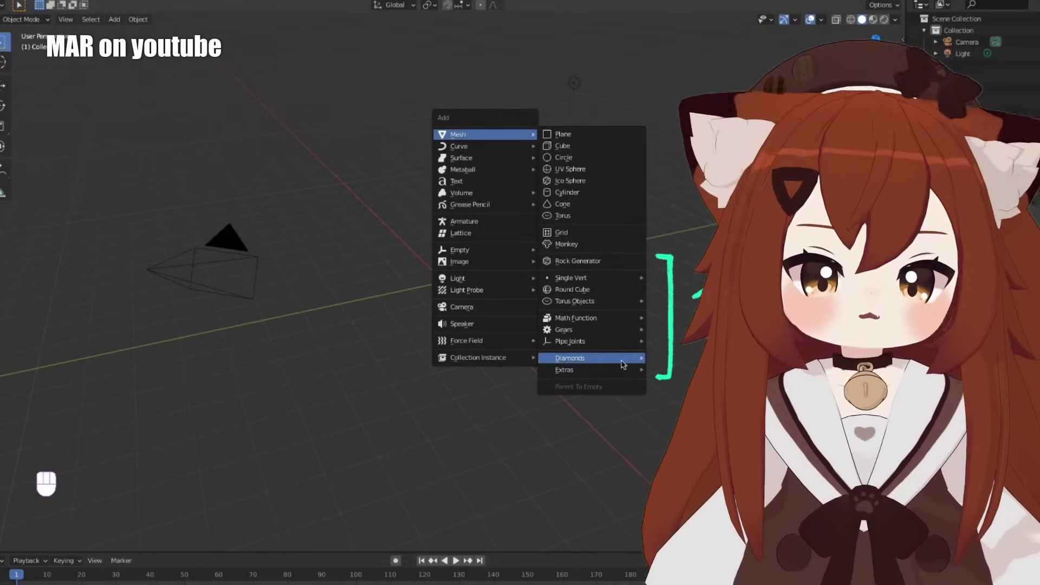
# - Add a Round Cube at the origin and turn it into a sphere for the character's head
pyautogui.click(622, 362)
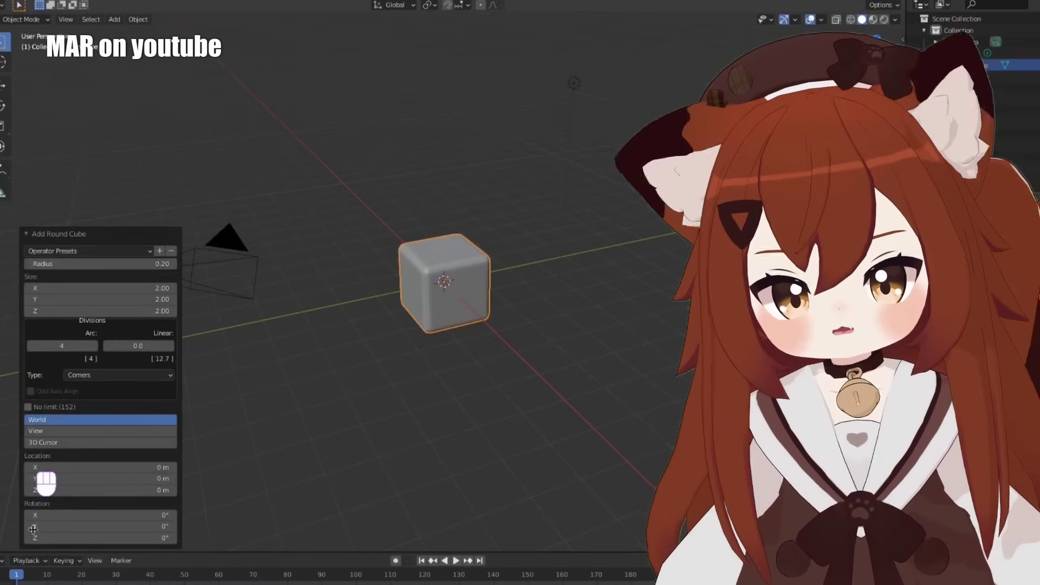
pyautogui.click(28, 236)
# - Add the character reference image and rotate it 90° about the X axis so it faces the front view
pyautogui.hotkey('shift', 'a')
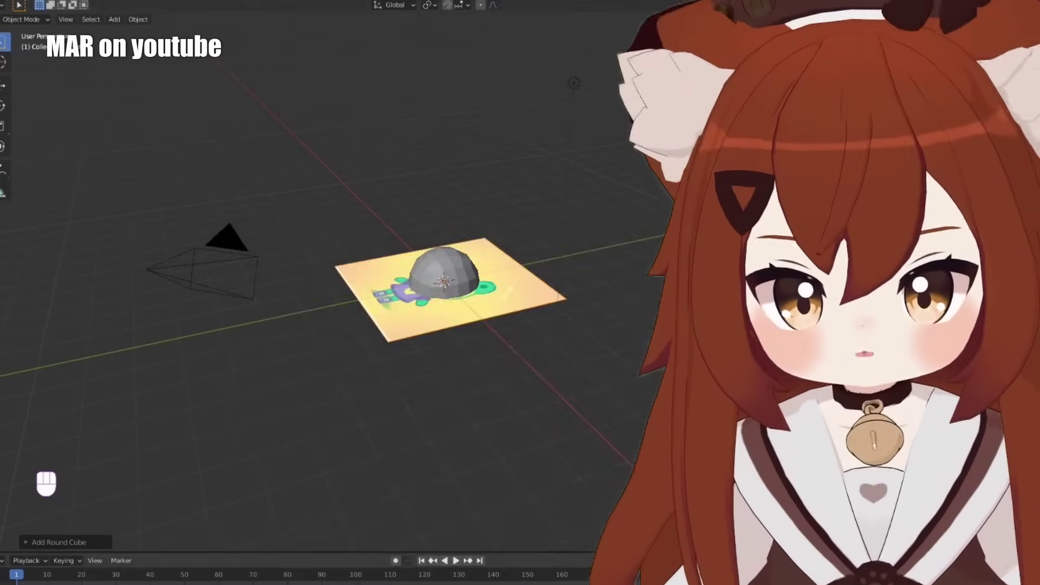
pyautogui.press('KP_1')
pyautogui.write('rx90')
pyautogui.press('Return')
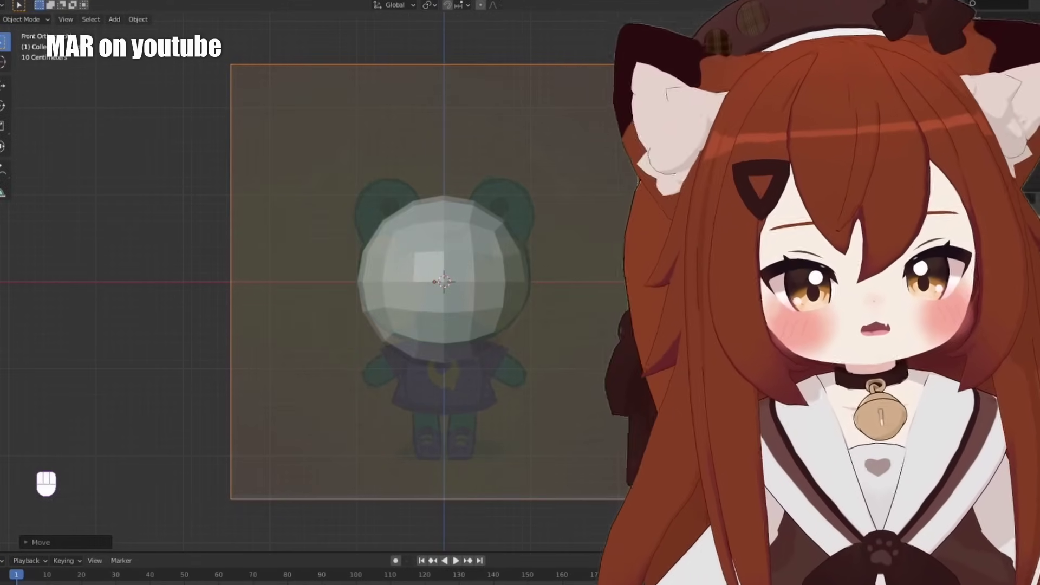
# - Delete the sphere's vertices on one side of the centre line in the front view
pyautogui.press('Tab')
pyautogui.moveTo(541, 184); pyautogui.dragTo(442, 379)
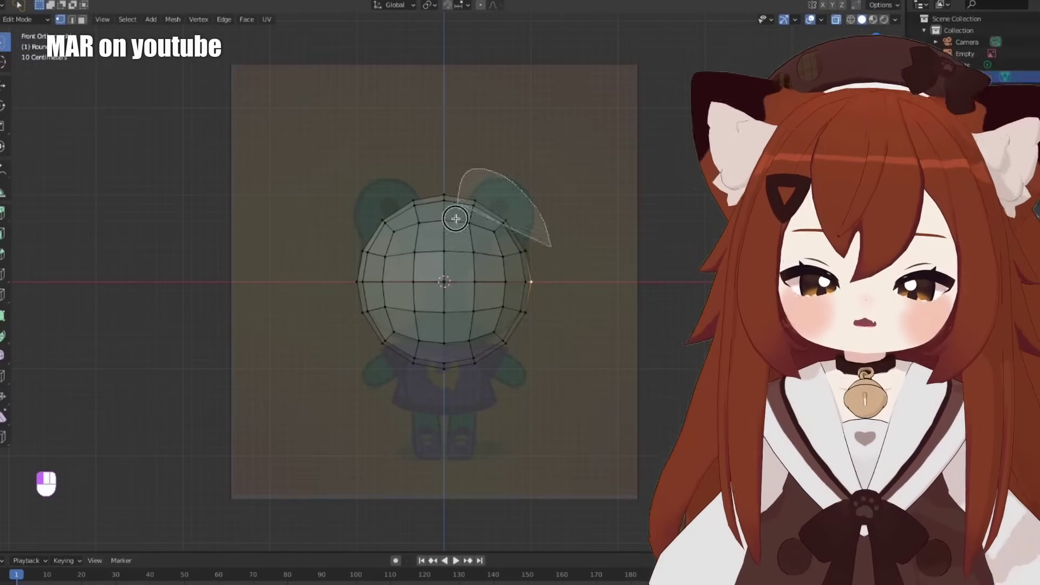
pyautogui.press('x')
pyautogui.click(476, 229)
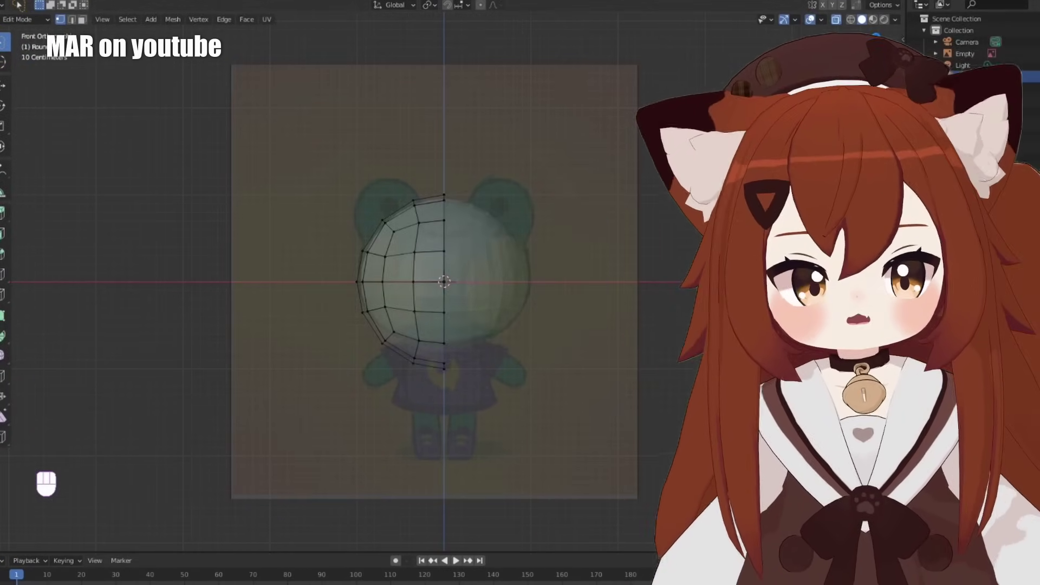
# - Complete the half sphere with mirrored, subdivided geometry and shade it smooth
pyautogui.press('Tab')
pyautogui.press('KP_1')
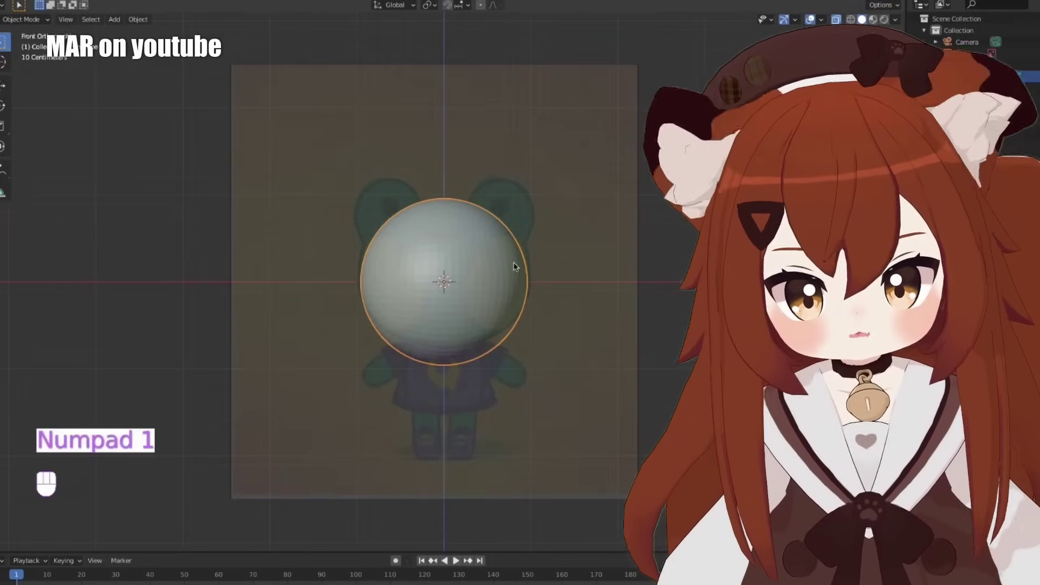
pyautogui.rightClick(507, 243)
pyautogui.click(523, 237)
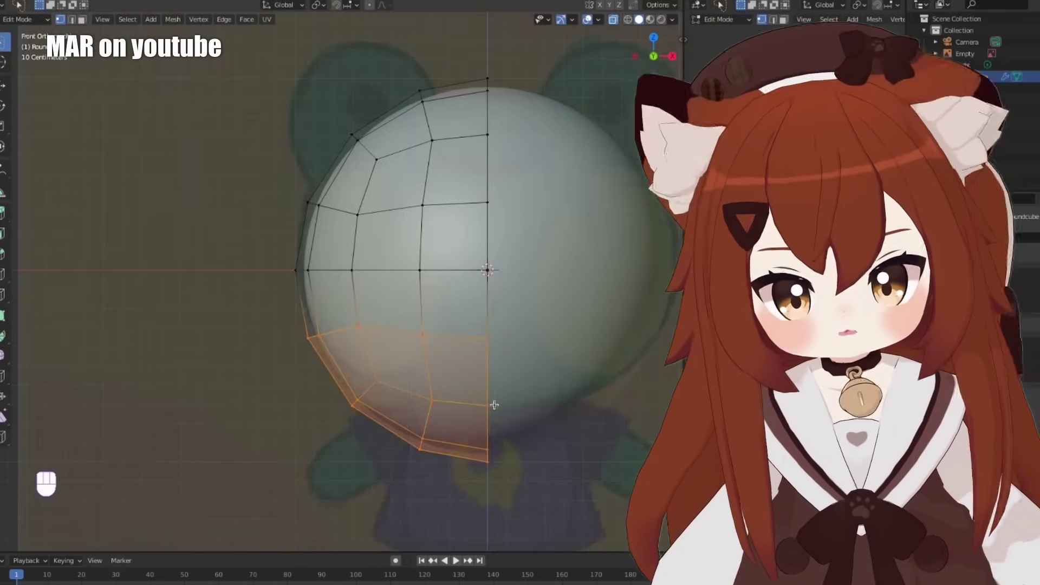
# - Move the lower vertices of the half sphere to match the head outline in the reference image
pyautogui.press('g')
pyautogui.click(420, 379)
pyautogui.moveTo(420, 379); pyautogui.dragTo(385, 268, button='middle')
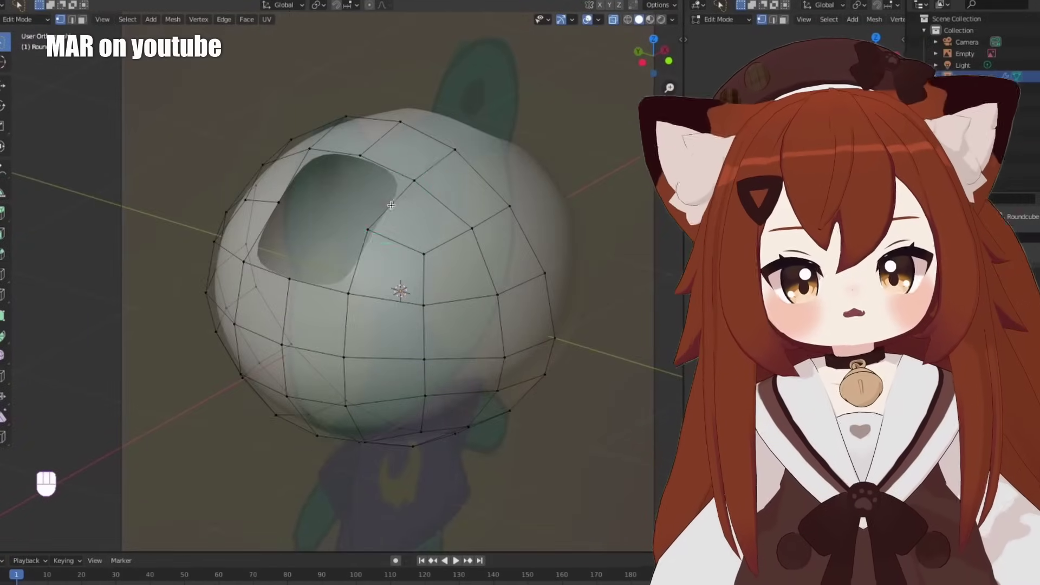
# - Extrude and scale the edge loop of the opening on top of the head into a closed, rounded ear
pyautogui.rightClick(395, 222)
pyautogui.click(460, 205)
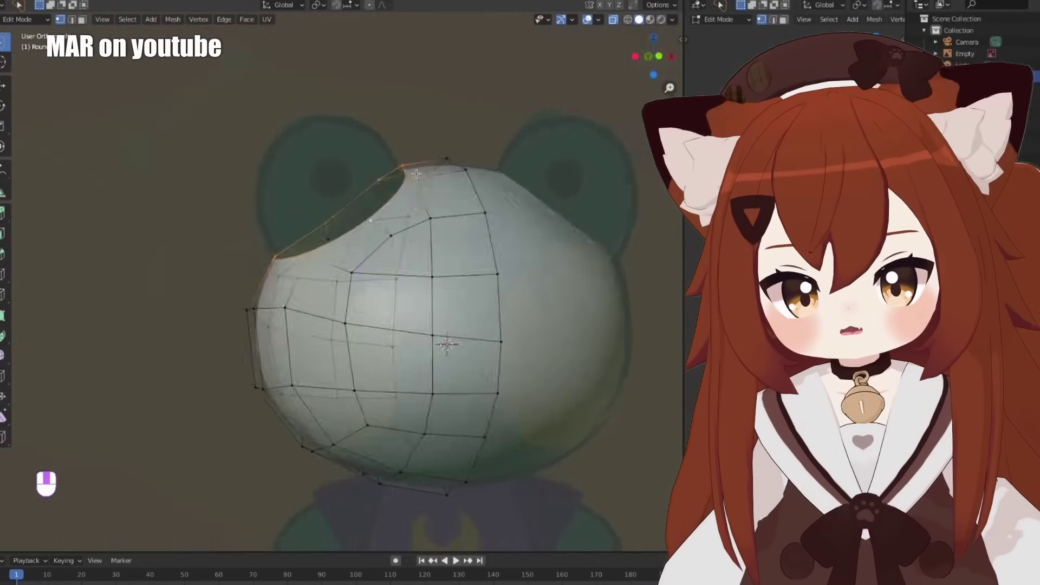
pyautogui.press('e')
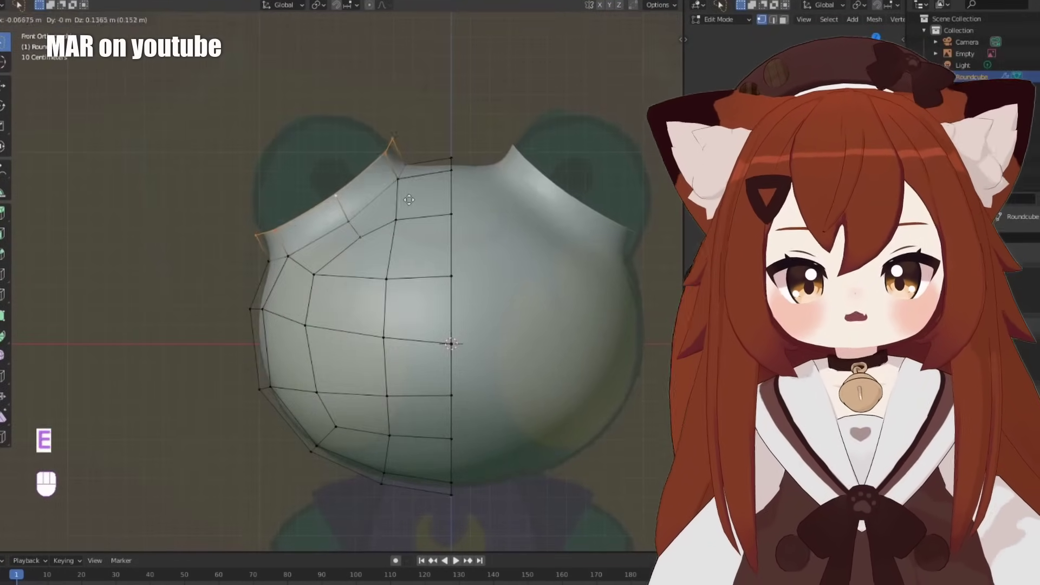
pyautogui.click(409, 200)
pyautogui.press('s')
pyautogui.press('e')
pyautogui.press('m')
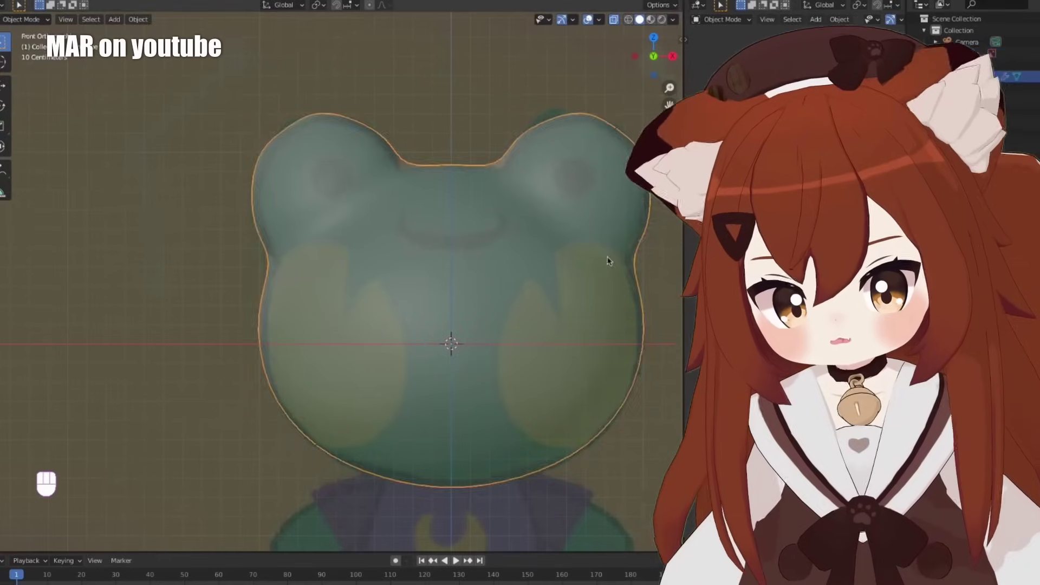
# - Add an edge loop at the base of the ear and adjust the surrounding vertices to define the ear's shape
pyautogui.hotkey('ctrl', 'r')
pyautogui.click(397, 180)
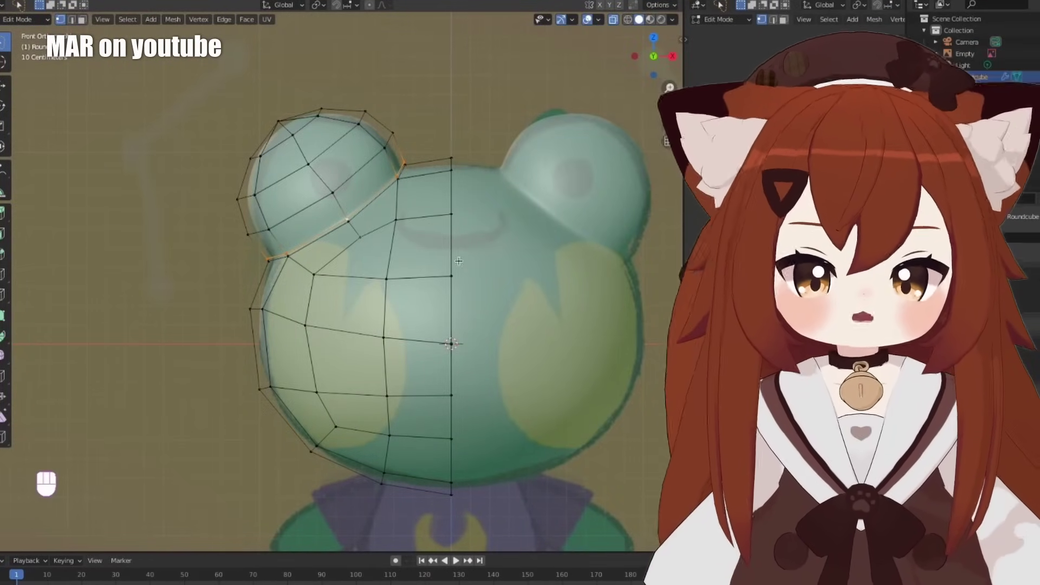
pyautogui.press('g')
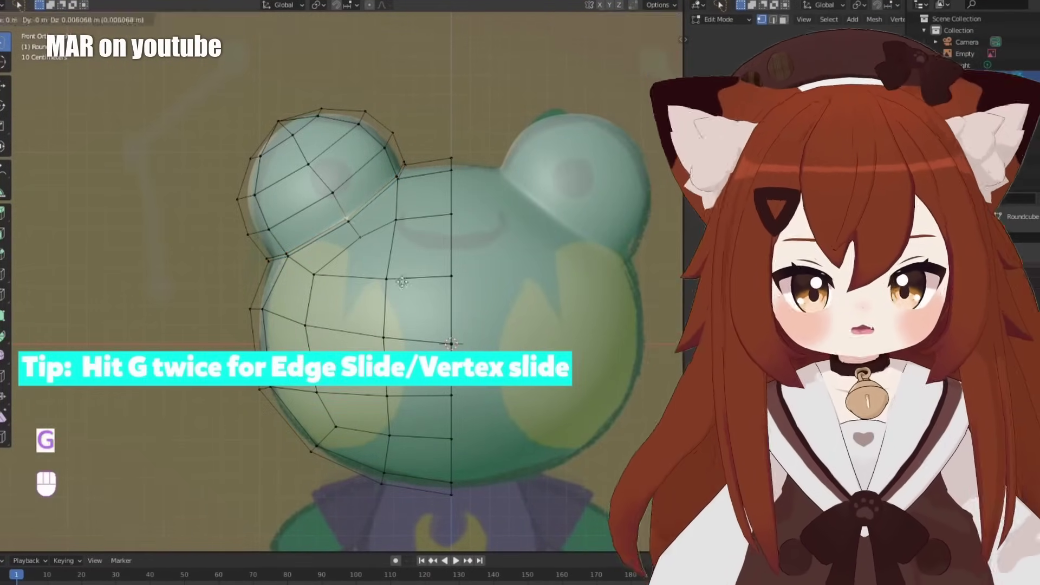
pyautogui.press('g')
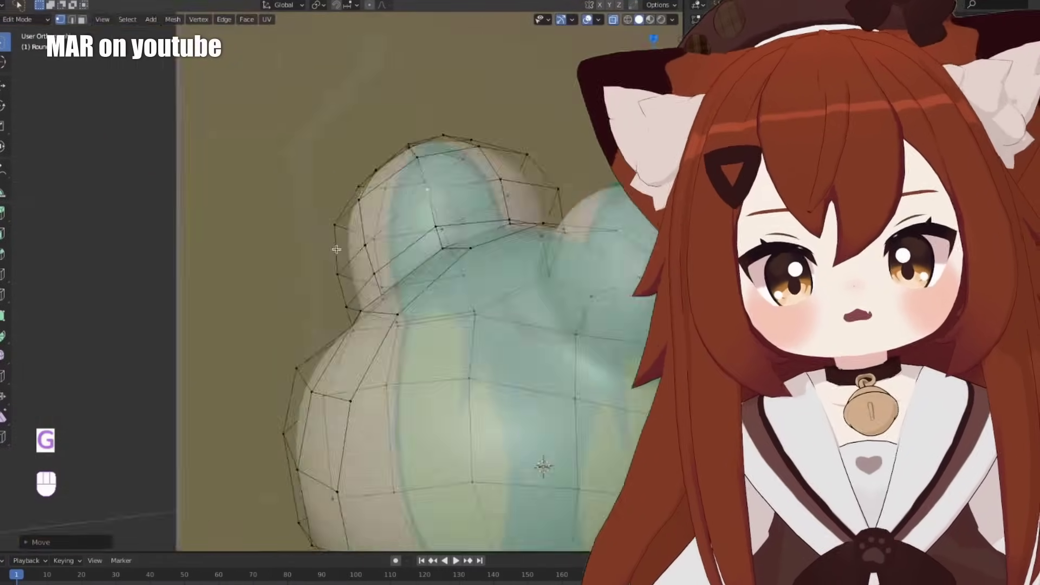
pyautogui.press('g')
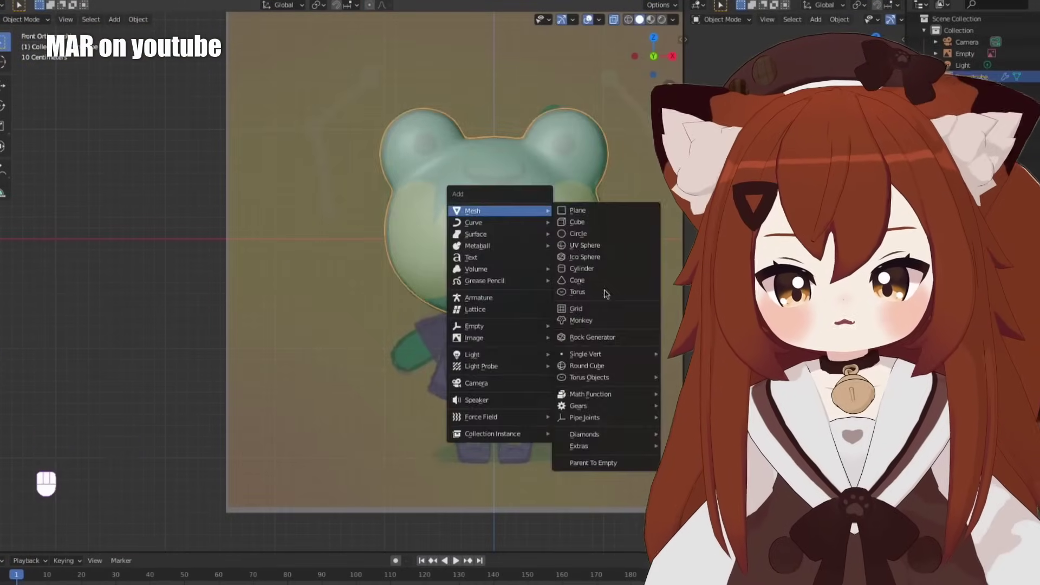
# - Add a second Round Cube below the head, scale it down and shape its mirrored half into the torso
pyautogui.click(587, 365)
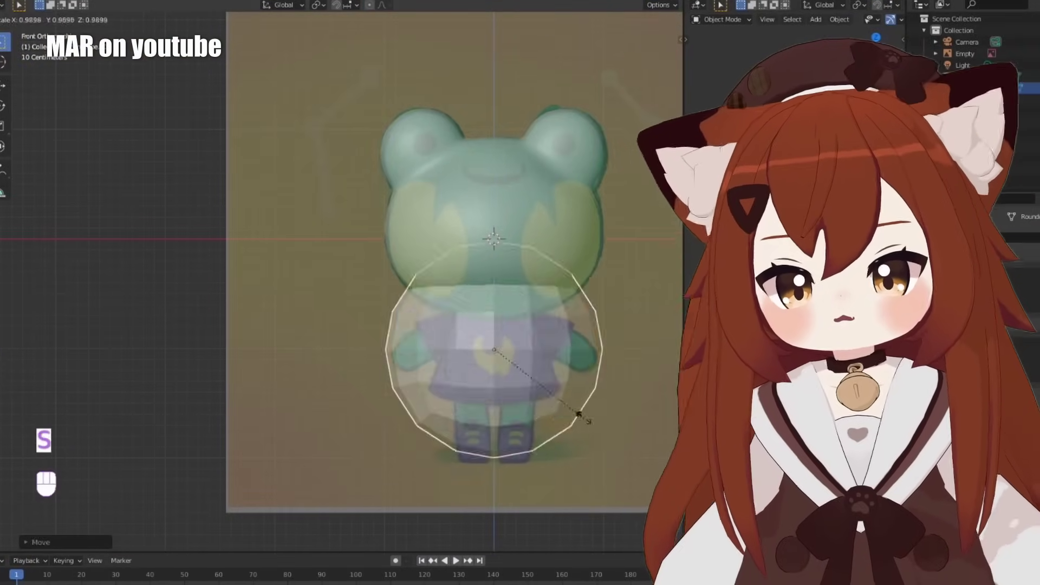
pyautogui.press('Tab')
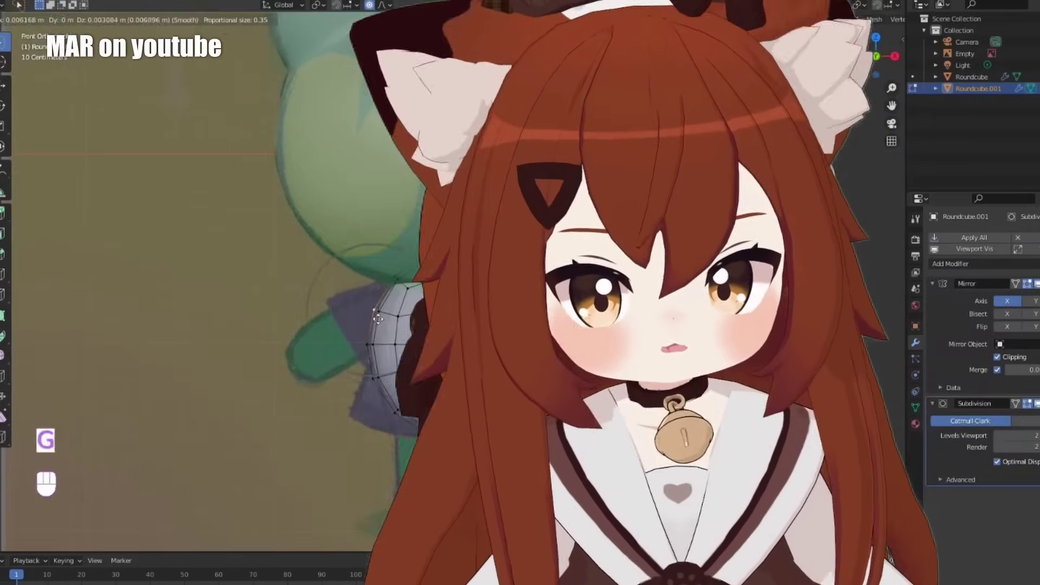
pyautogui.press('g')
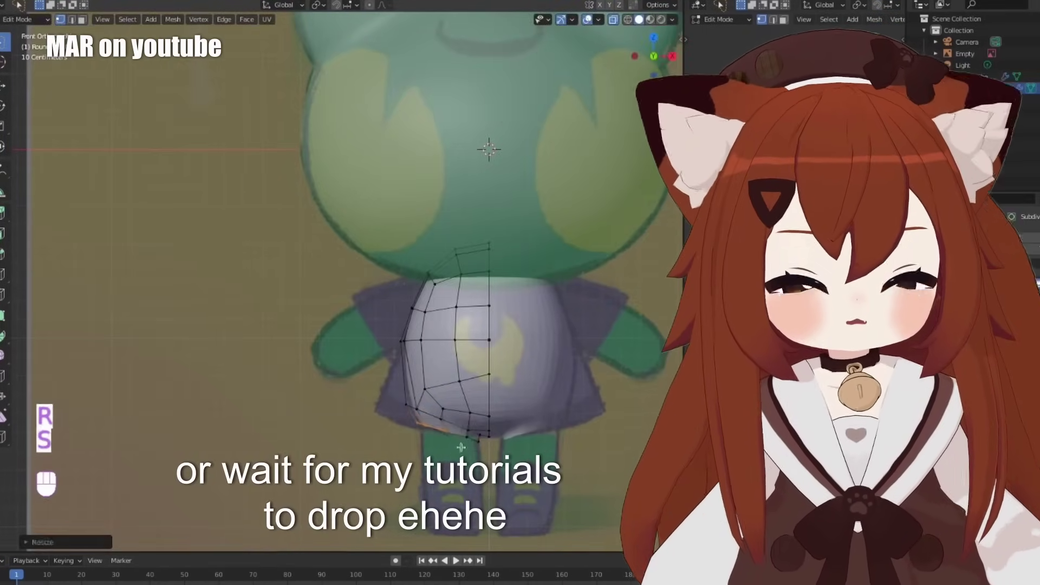
# - Extrude the leg down from the underside of the torso and scale its end to match the reference
pyautogui.moveTo(461, 446); pyautogui.dragTo(477, 465, button='middle')
pyautogui.press('KP_1')
pyautogui.press('e')
pyautogui.press('s')
pyautogui.press('s')
pyautogui.click(496, 489)
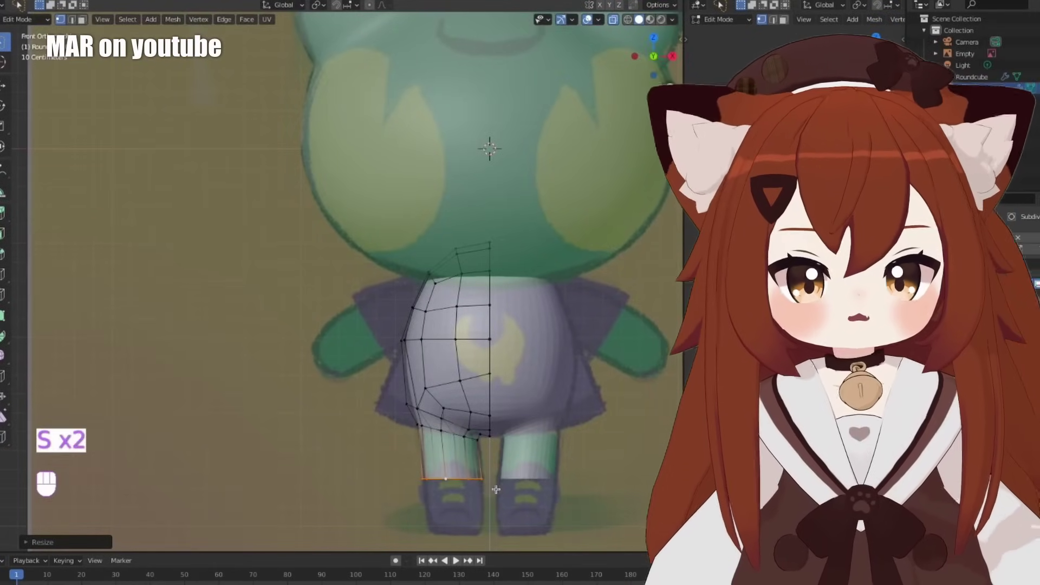
pyautogui.press('e')
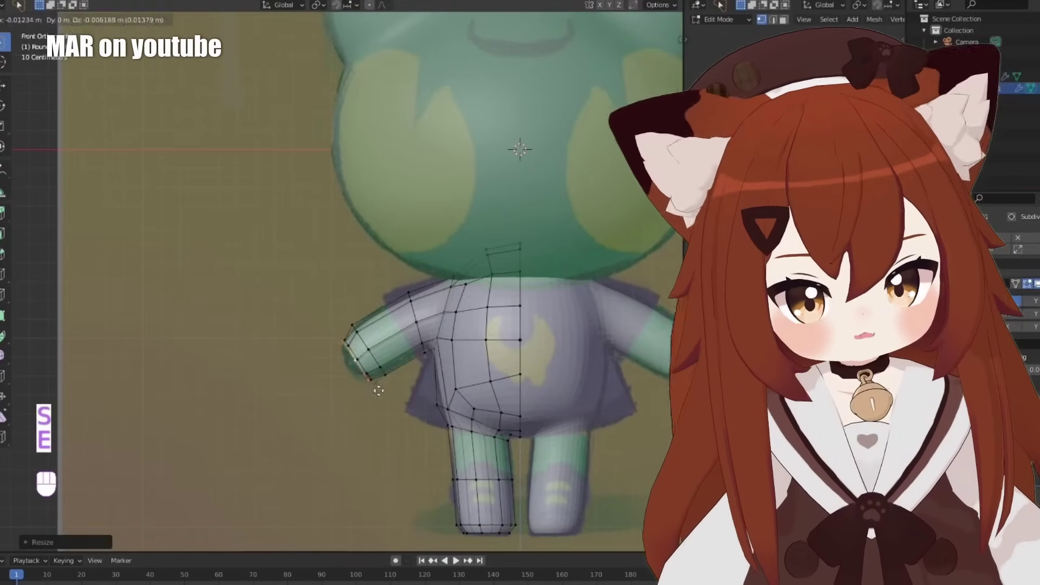
# - Move the arm's edge loop and the torso vertices to refine the body's shape in the front and side views
pyautogui.keyDown('shift'); pyautogui.moveTo(378, 390); pyautogui.dragTo(301, 377, button='middle'); pyautogui.keyUp('shift')
pyautogui.press('g')
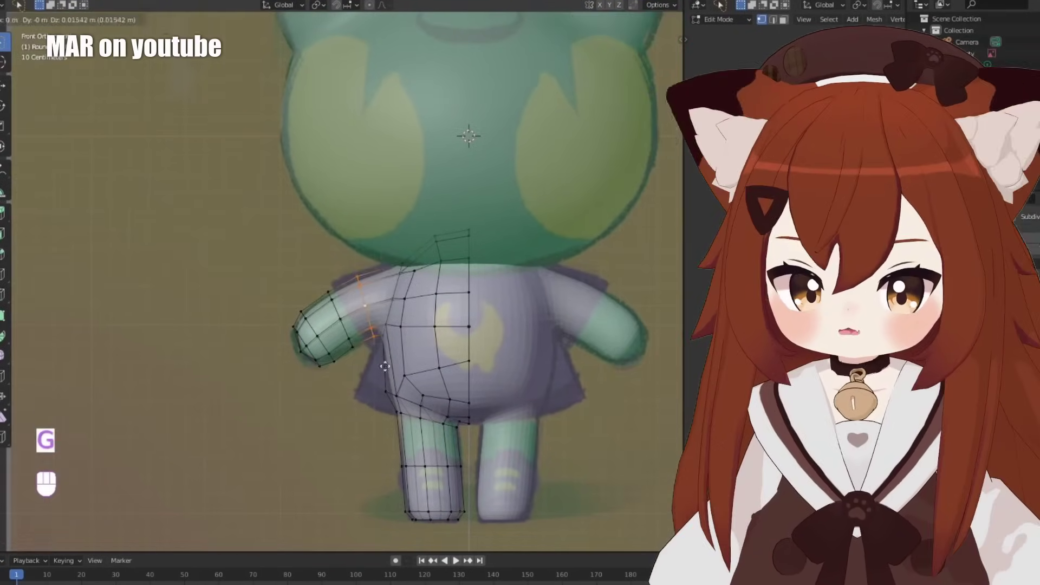
pyautogui.click(463, 321)
pyautogui.press('g')
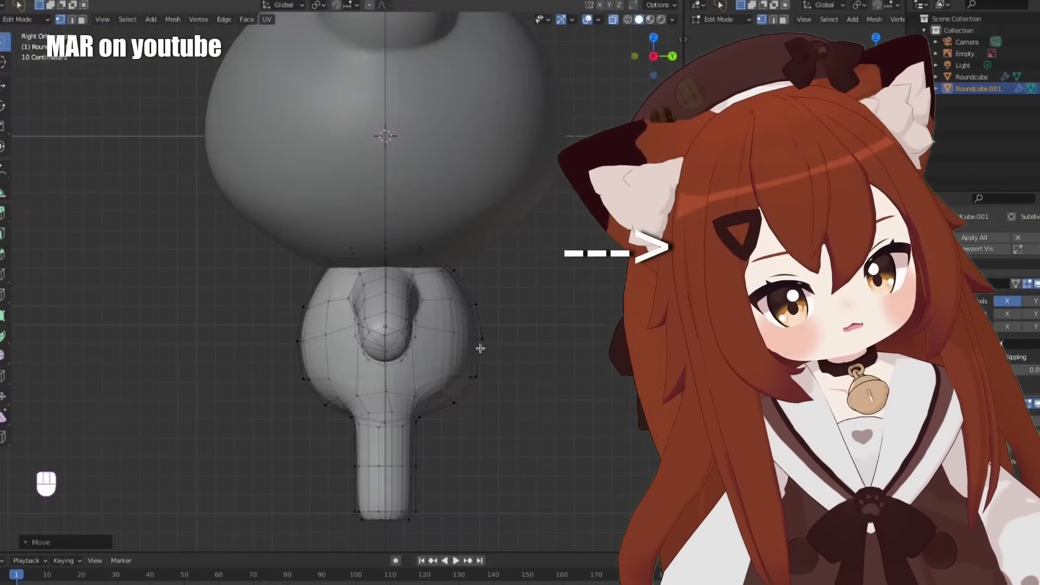
pyautogui.press('g')
# - Duplicate the body mesh and keep only the torso and upper arms as the base of a shirt
pyautogui.press('Tab')
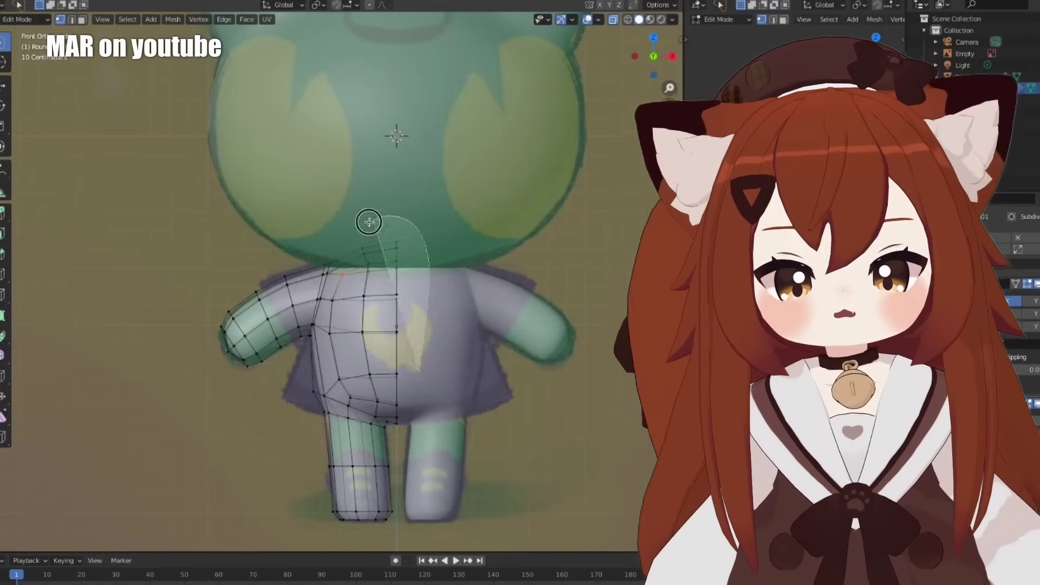
pyautogui.hotkey('shift', 'd')
pyautogui.click(415, 338)
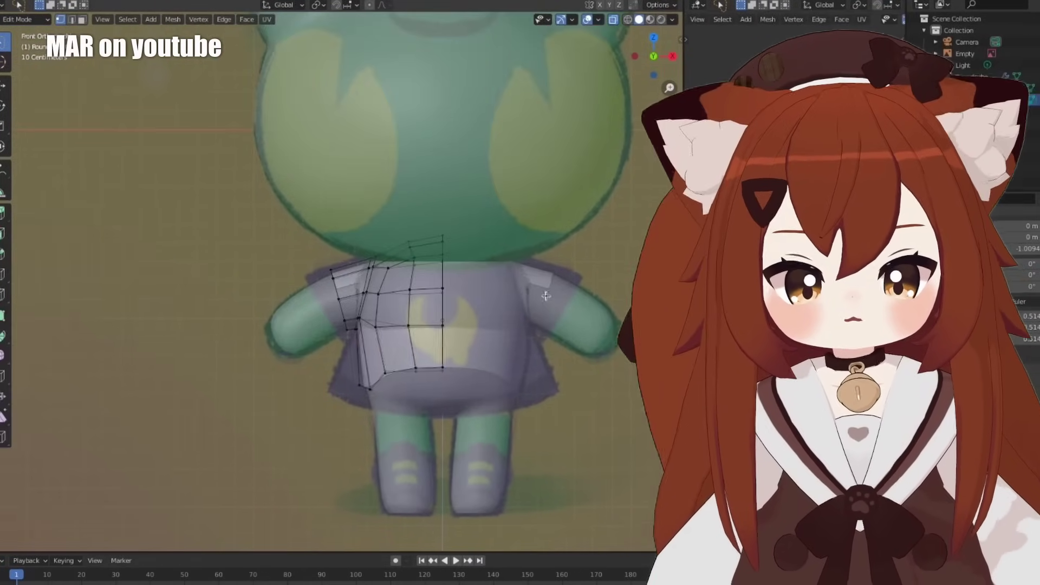
# - Lower and flare the shirt's hem and widen its sleeve opening to match the reference image
pyautogui.press('g')
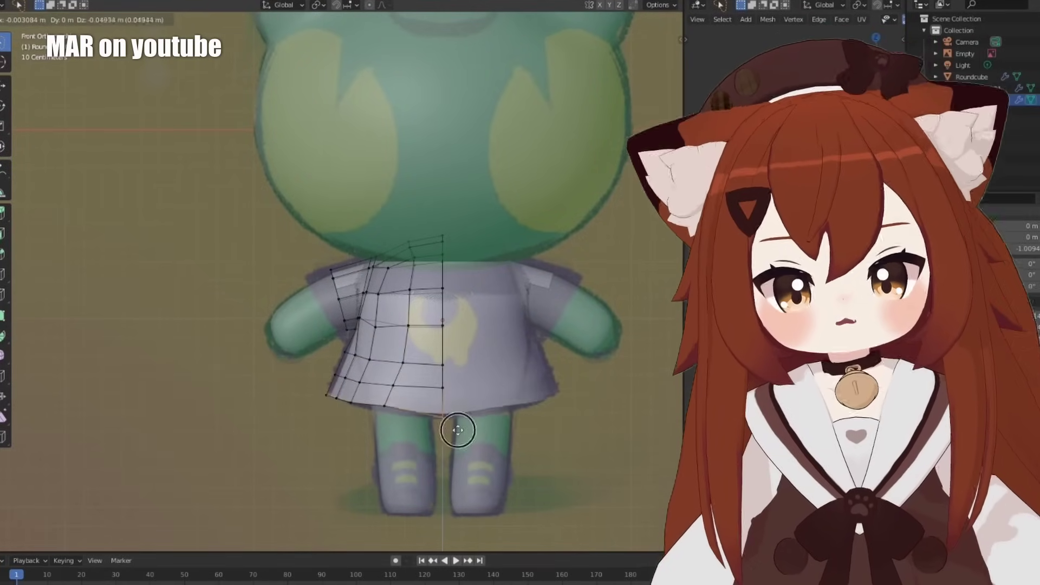
pyautogui.click(458, 430)
pyautogui.press('g')
pyautogui.click(345, 308)
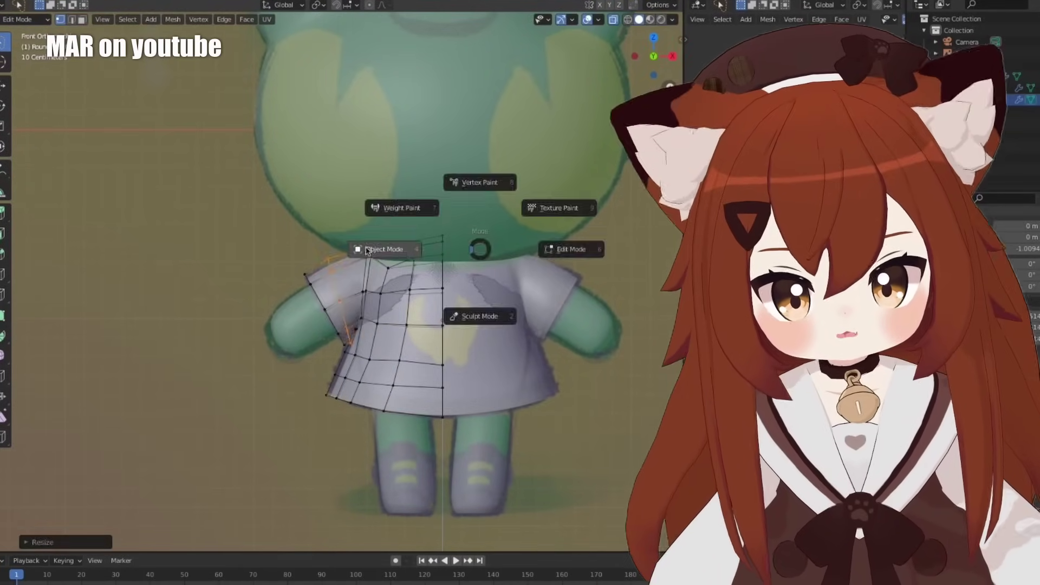